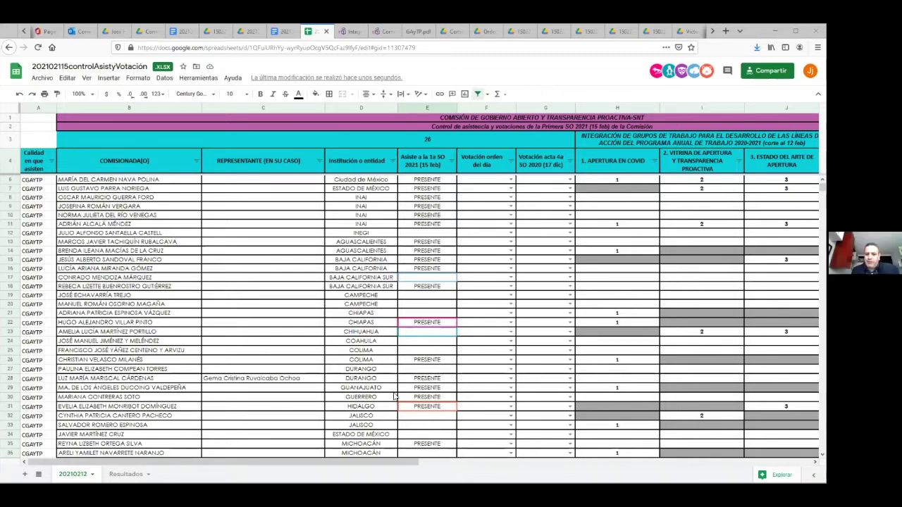
pyautogui.scroll(1, 376, 415)
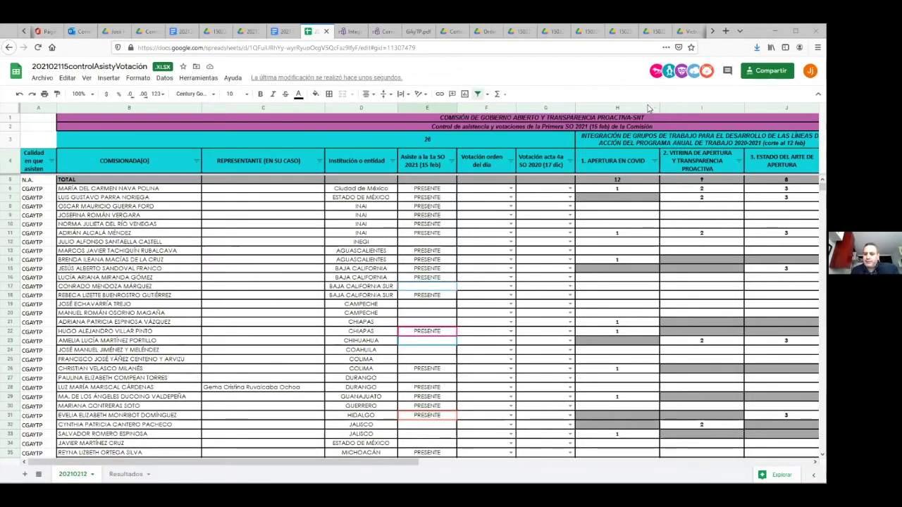
pyautogui.click(629, 91)
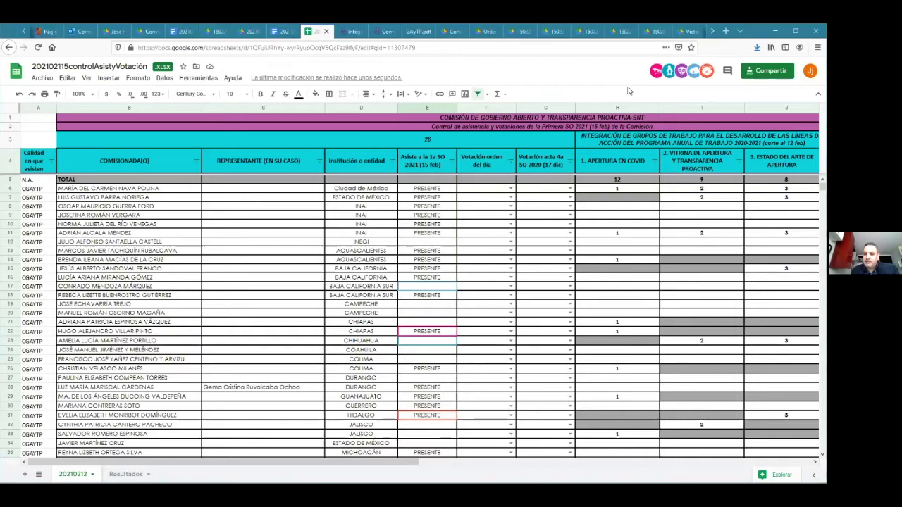
pyautogui.hotkey('ctrl', '-')
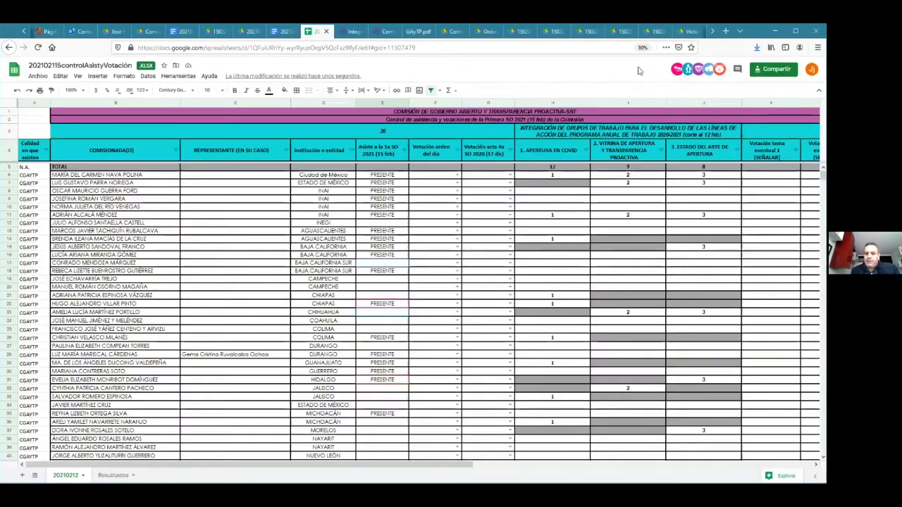
pyautogui.hotkey('ctrl', '-')
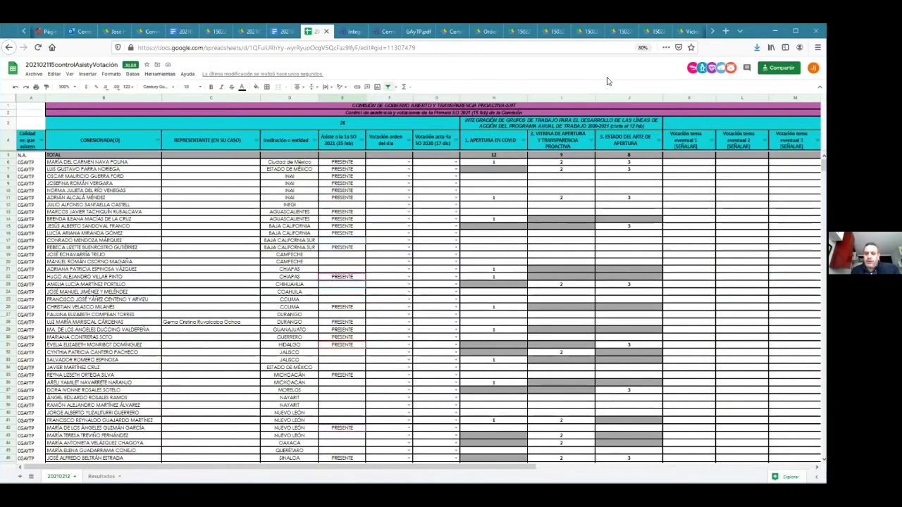
pyautogui.hotkey('ctrl', '+')
pyautogui.hotkey('ctrl', '+')
pyautogui.hotkey('ctrl', '+')
pyautogui.hotkey('ctrl', '+')
pyautogui.scroll(-1, 471, 337)
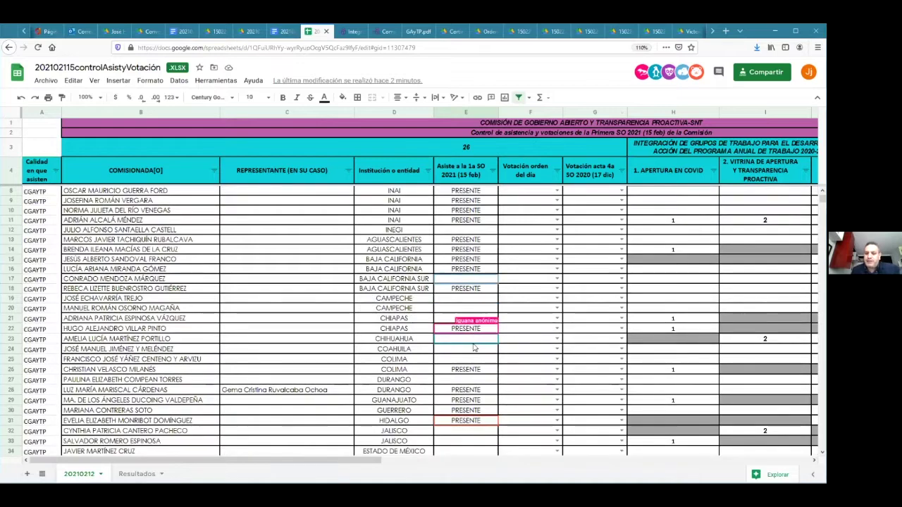
pyautogui.scroll(-1, 475, 347)
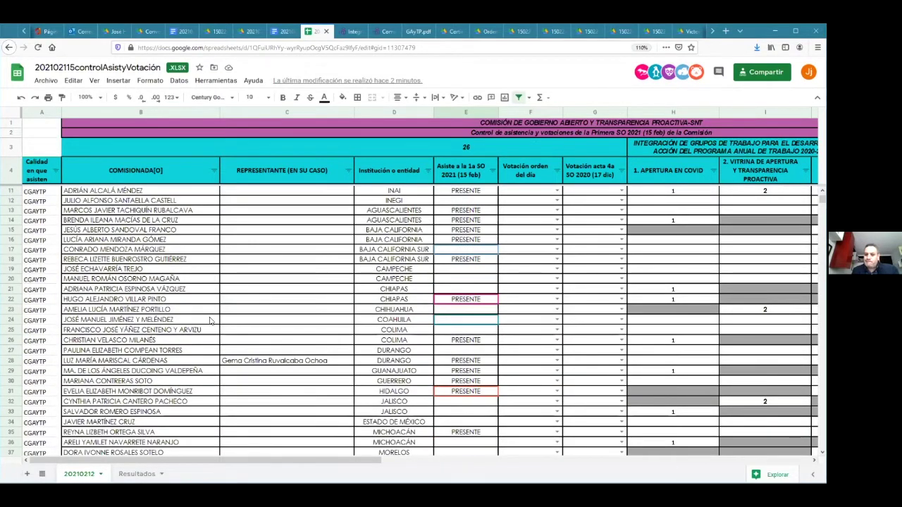
pyautogui.click(197, 311)
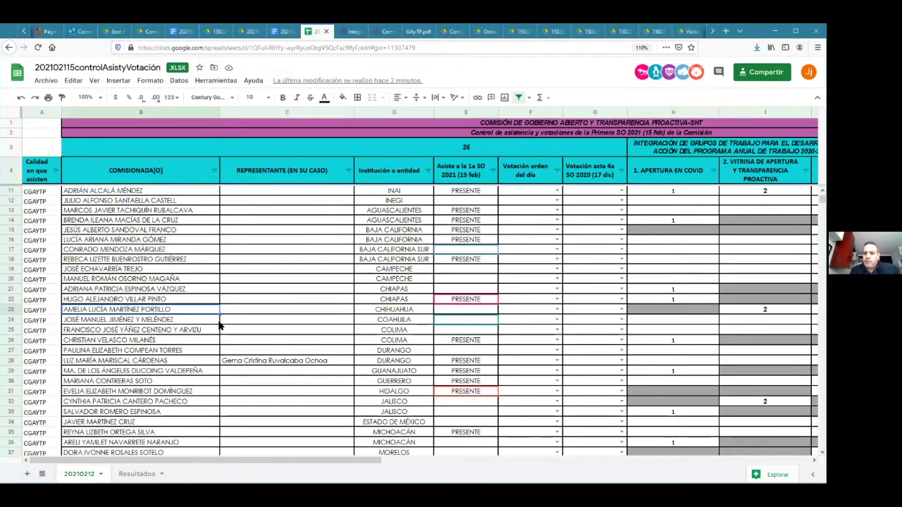
pyautogui.scroll(-1, 219, 326)
pyautogui.scroll(2, 218, 325)
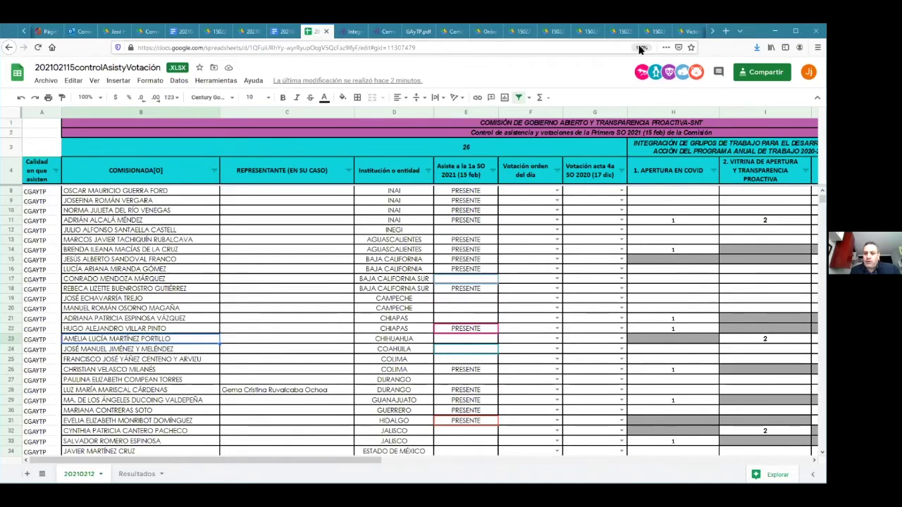
pyautogui.hotkey('ctrl', '-')
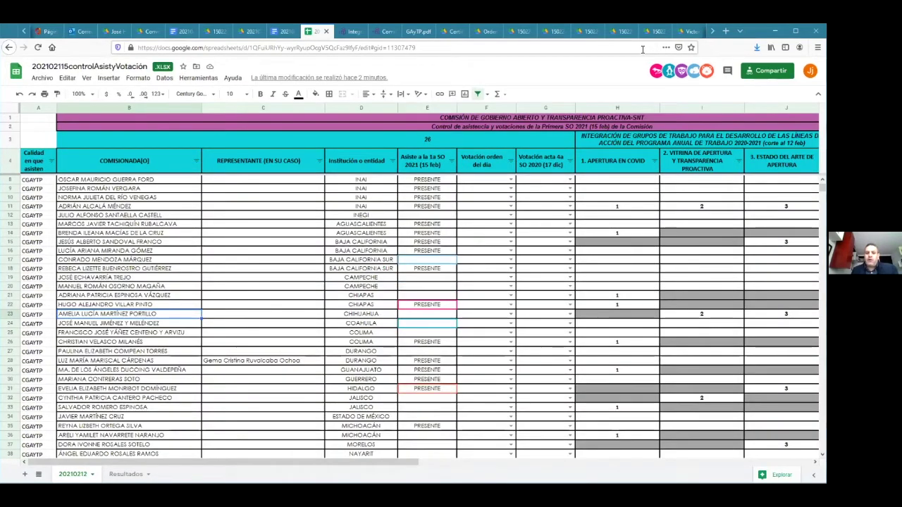
pyautogui.scroll(1, 128, 329)
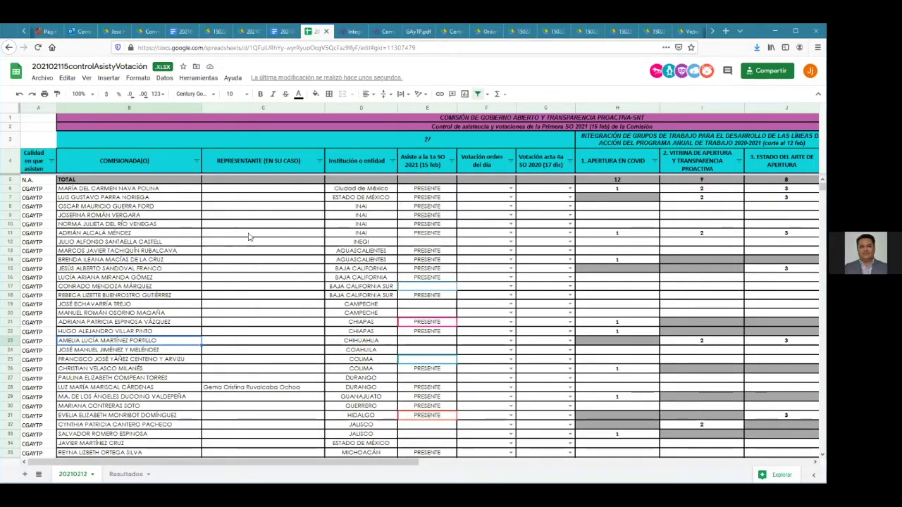
pyautogui.click(665, 48)
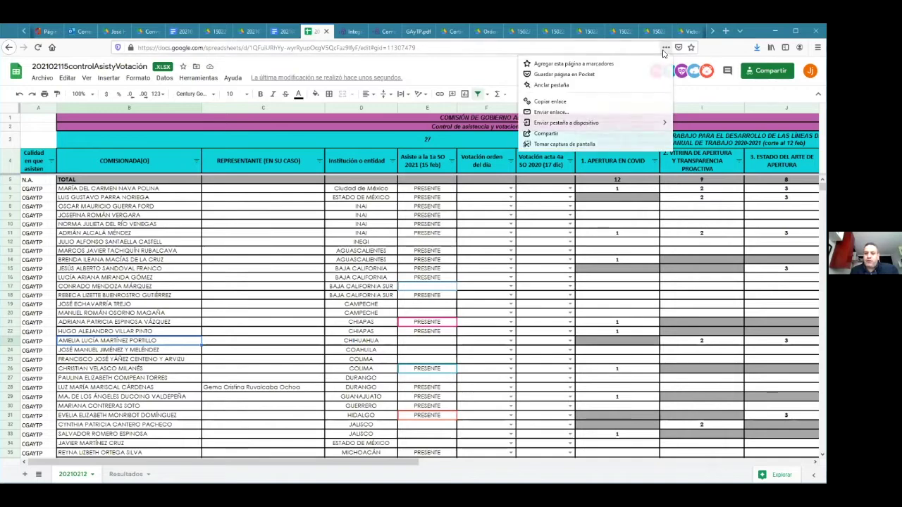
pyautogui.click(488, 95)
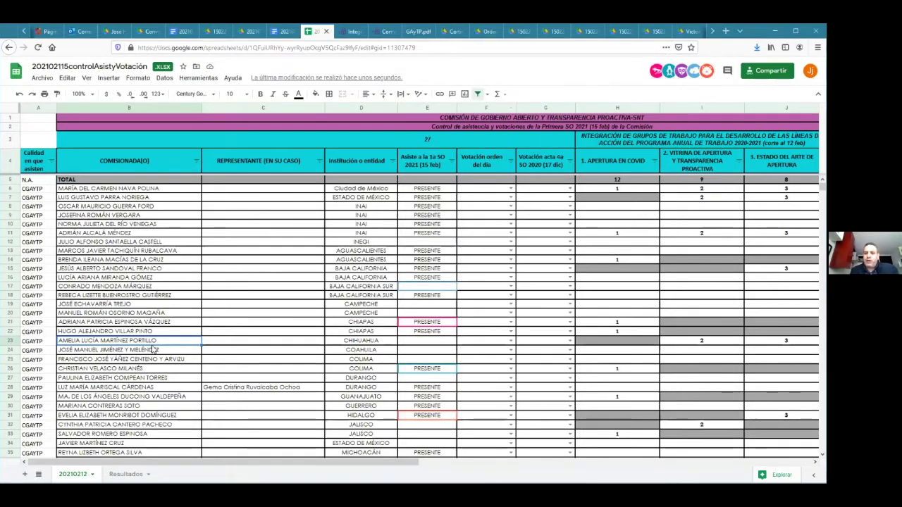
# Go through the commissioners in rows 26 to 37 of the roster, checking their attendance at the 15 Feb session.
pyautogui.scroll(-1, 153, 348)
pyautogui.scroll(1, 153, 349)
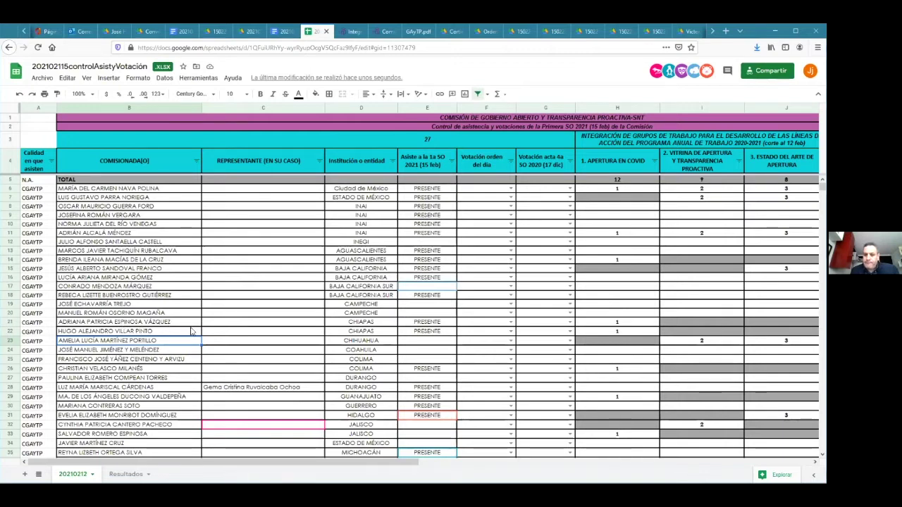
pyautogui.click(125, 370)
pyautogui.press('Down')
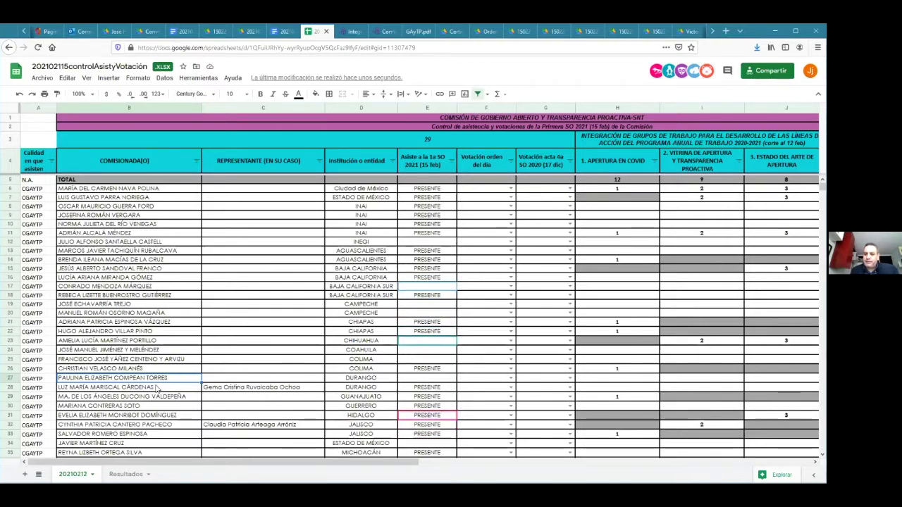
pyautogui.click(412, 379)
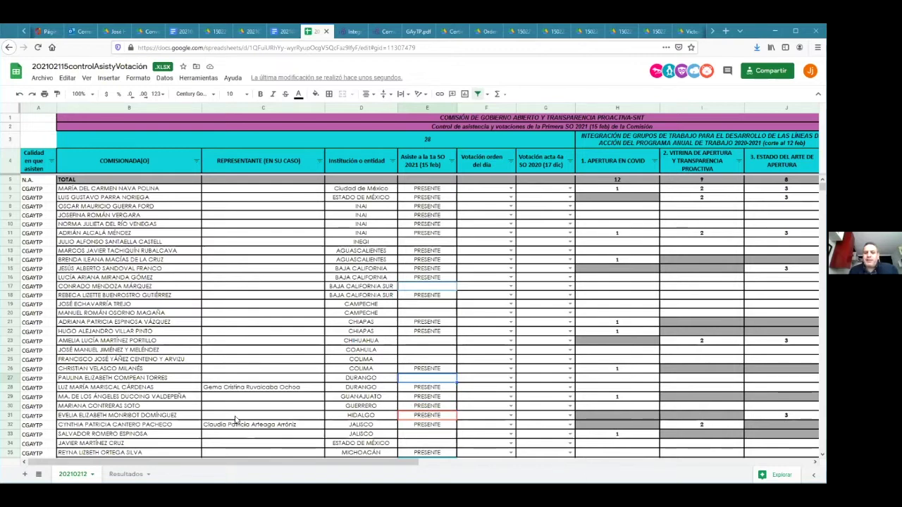
pyautogui.click(136, 427)
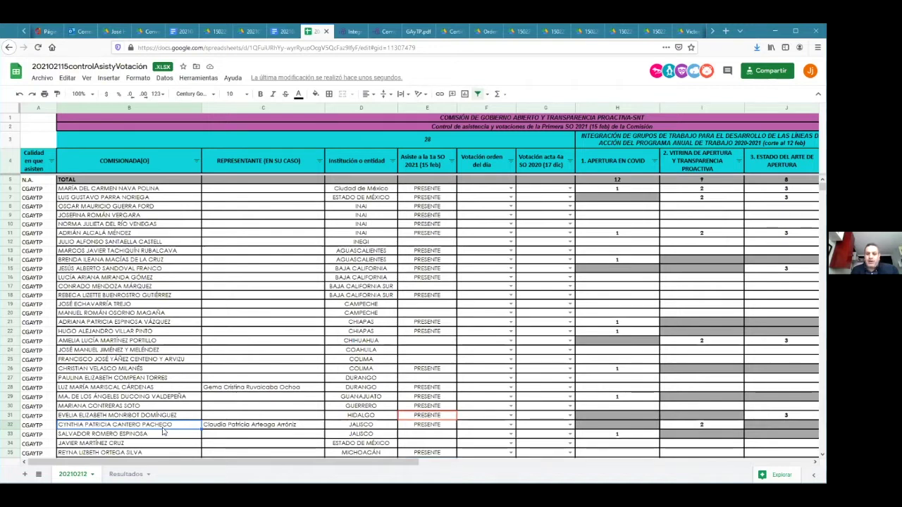
pyautogui.click(154, 443)
pyautogui.press('Down')
pyautogui.press('Down')
pyautogui.press('Down')
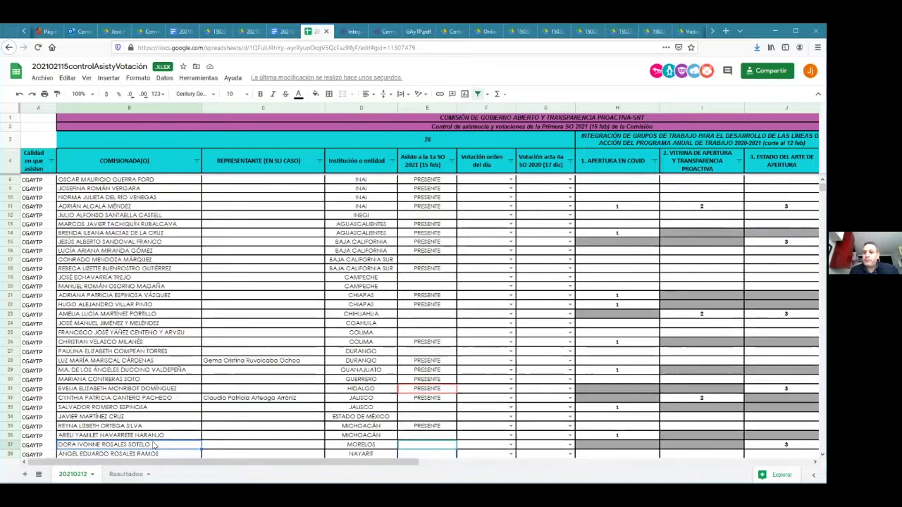
pyautogui.press('Up')
pyautogui.press('Up')
pyautogui.press('Up')
pyautogui.press('Up')
pyautogui.press('Up')
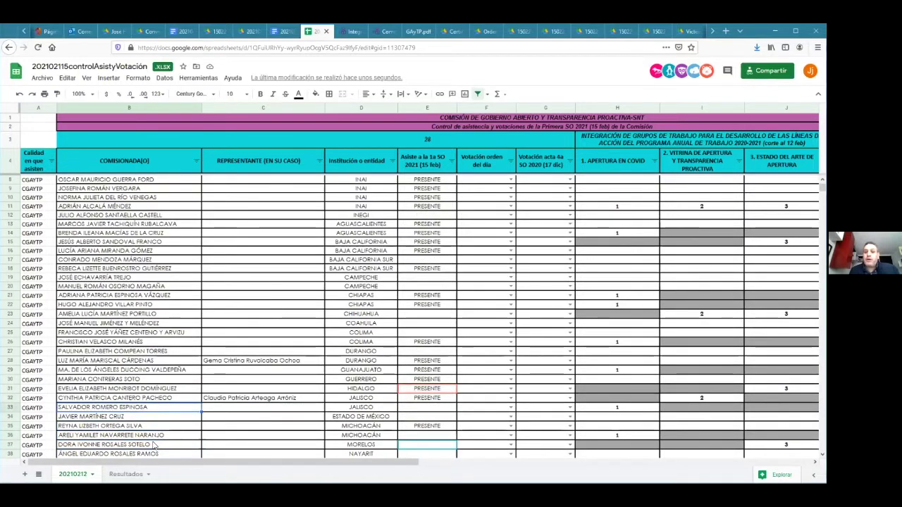
# Mark the Michoacán commissioner in row 36 as PRESENTE for the 15 Feb session.
pyautogui.press('Down')
pyautogui.press('Down')
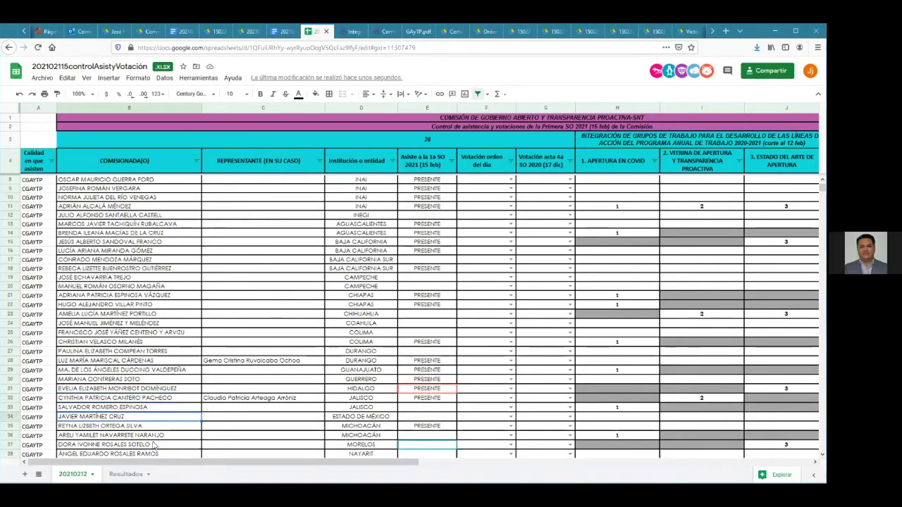
pyautogui.press('Down')
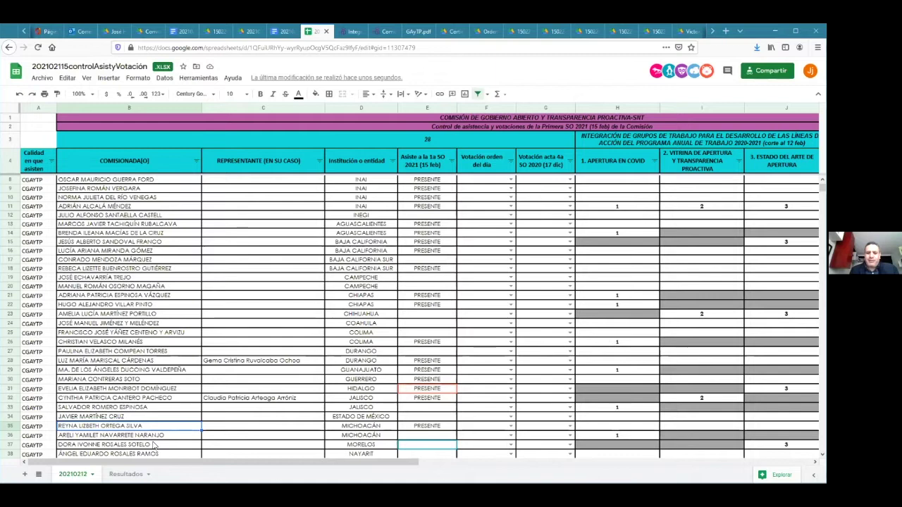
pyautogui.press('Down')
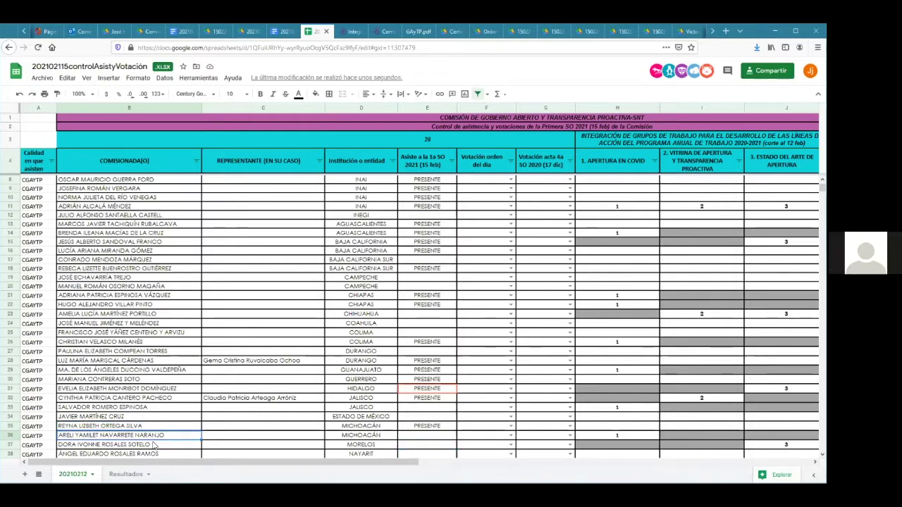
pyautogui.click(419, 437)
pyautogui.write('P')
pyautogui.press('Return')
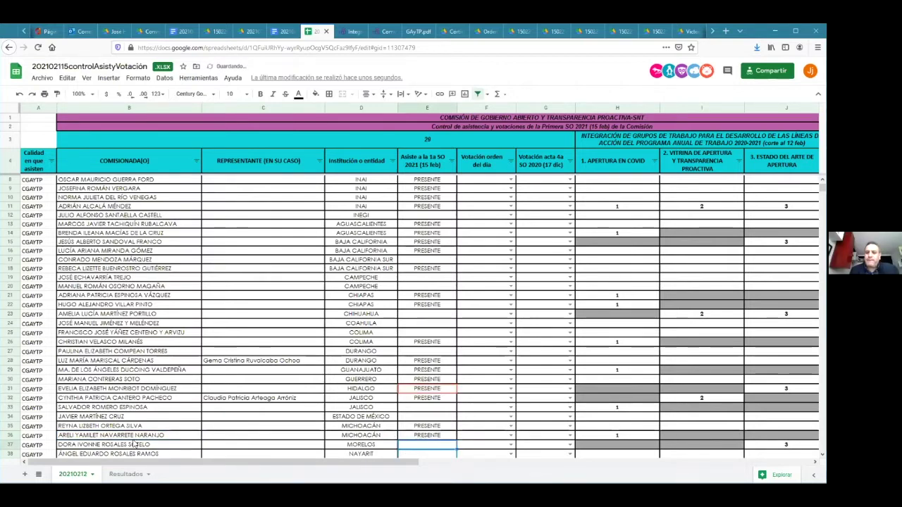
# Mark the Estado de México commissioner in row 34 as PRESENTE and enter "rep" as the representative.
pyautogui.click(134, 444)
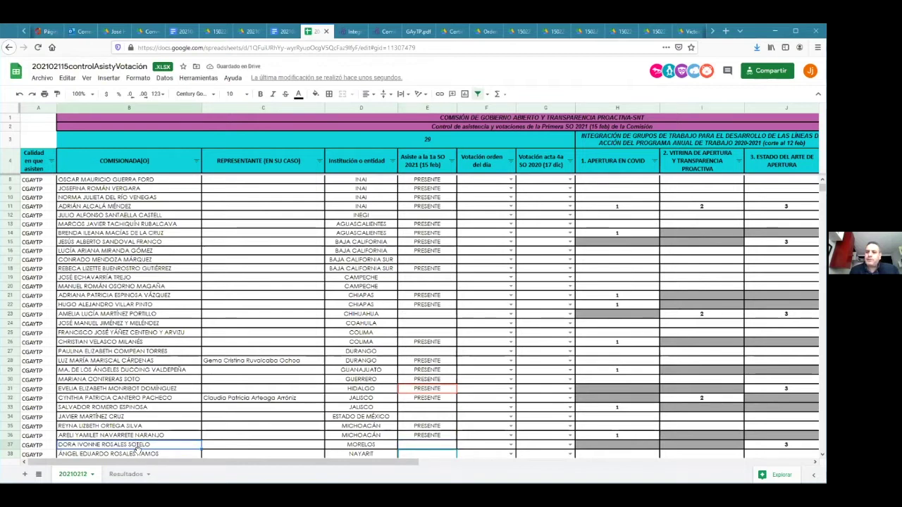
pyautogui.click(176, 416)
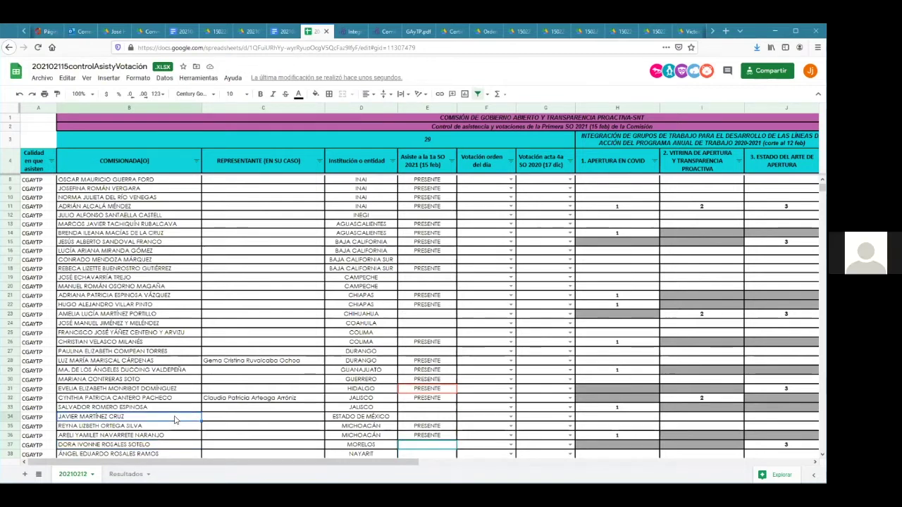
pyautogui.click(445, 420)
pyautogui.write('PRESENTE')
pyautogui.press('Return')
pyautogui.click(278, 416)
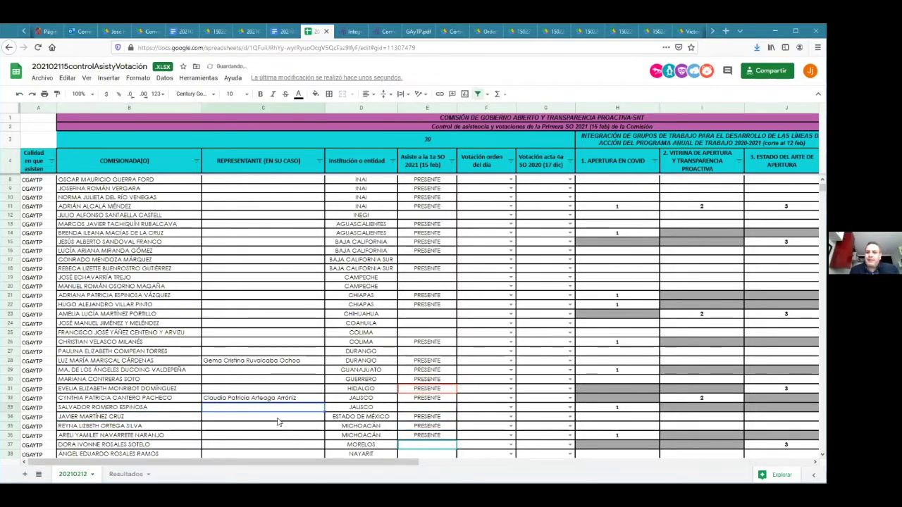
pyautogui.write('rep')
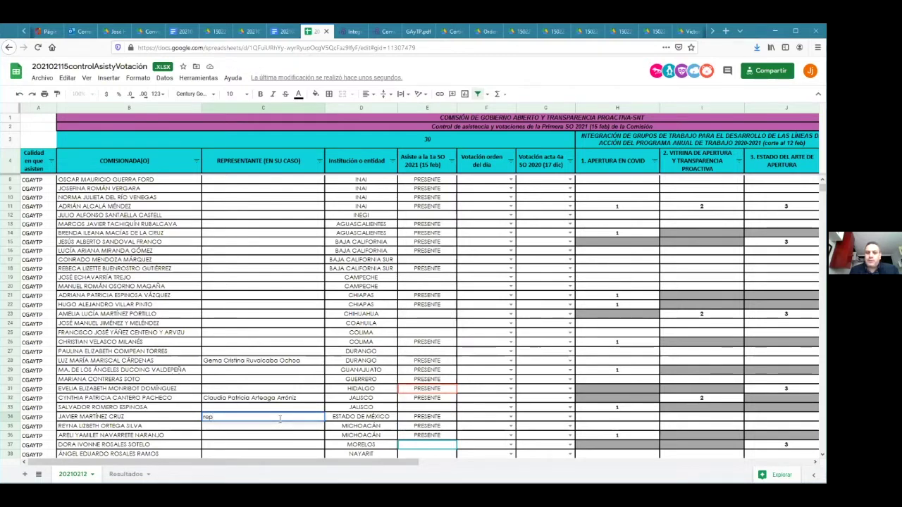
pyautogui.press('Return')
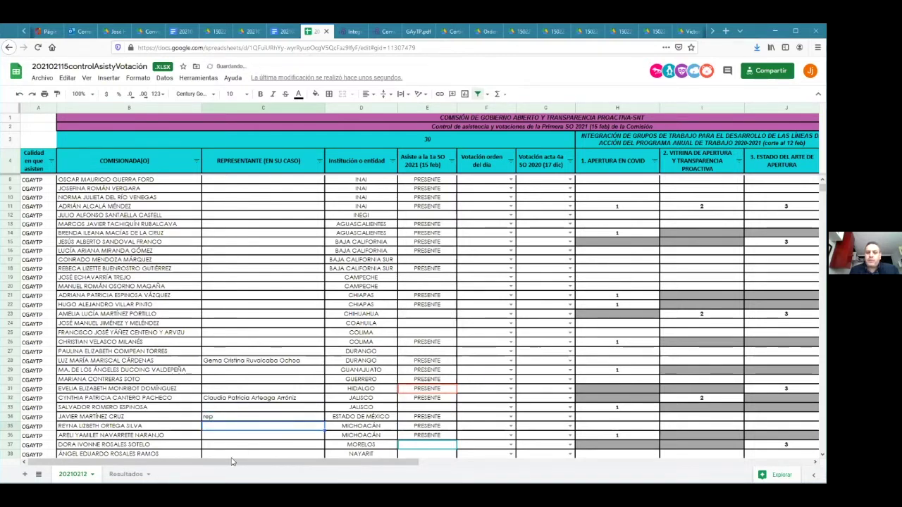
# Go through the remaining roster entries from Nayarit in row 38 to SNT in row 55, checking attendance.
pyautogui.click(150, 455)
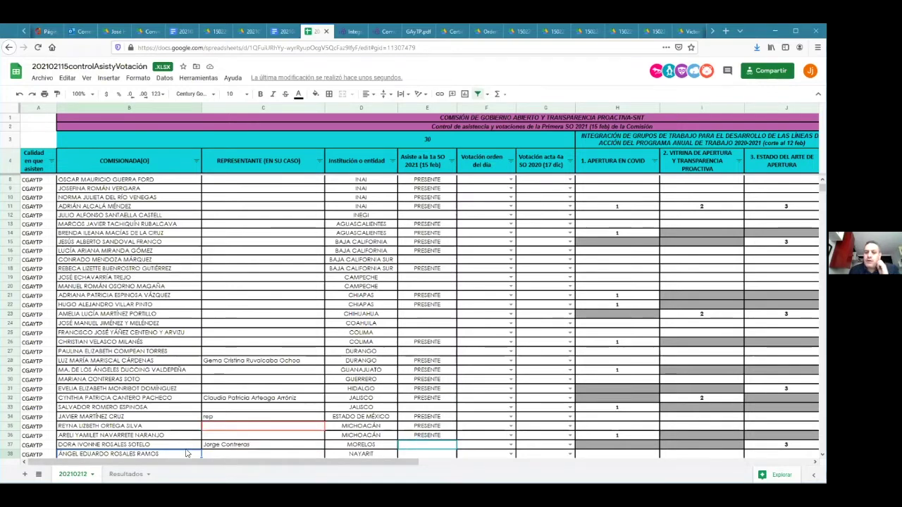
pyautogui.scroll(-3, 188, 451)
pyautogui.scroll(-3, 187, 453)
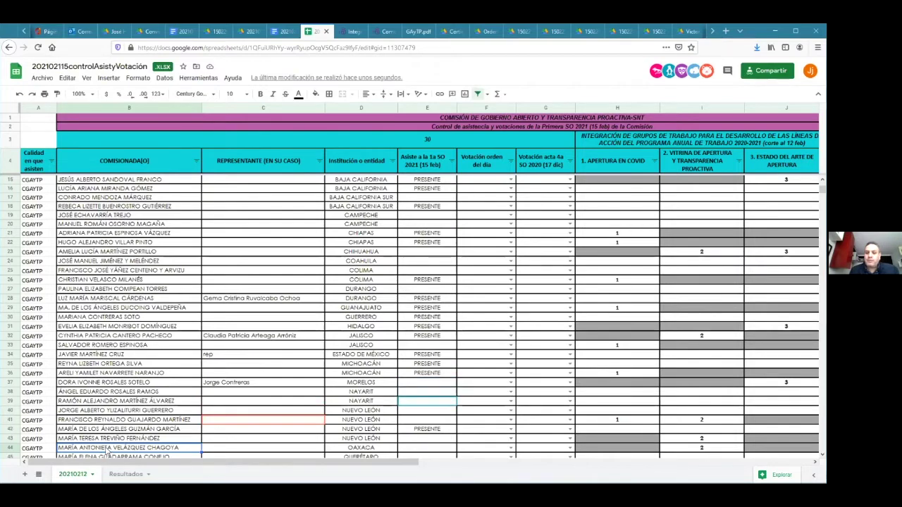
pyautogui.scroll(-2, 107, 453)
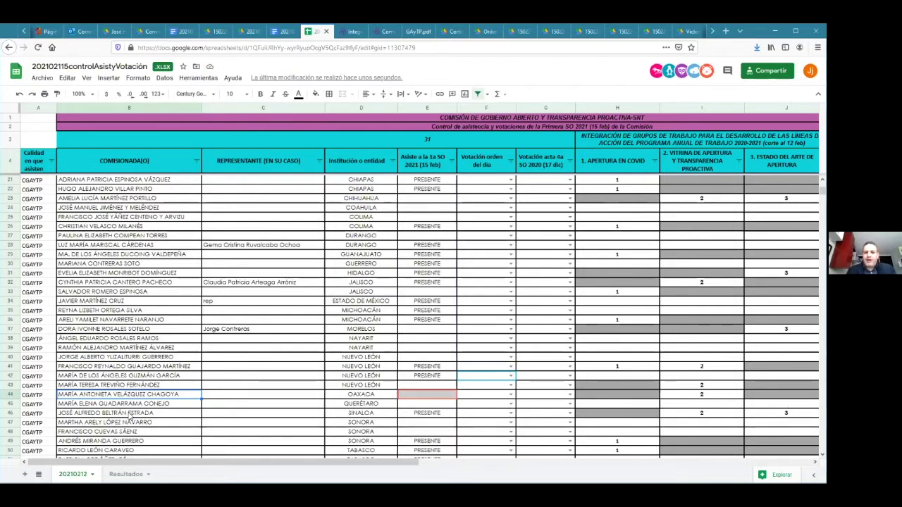
pyautogui.click(132, 405)
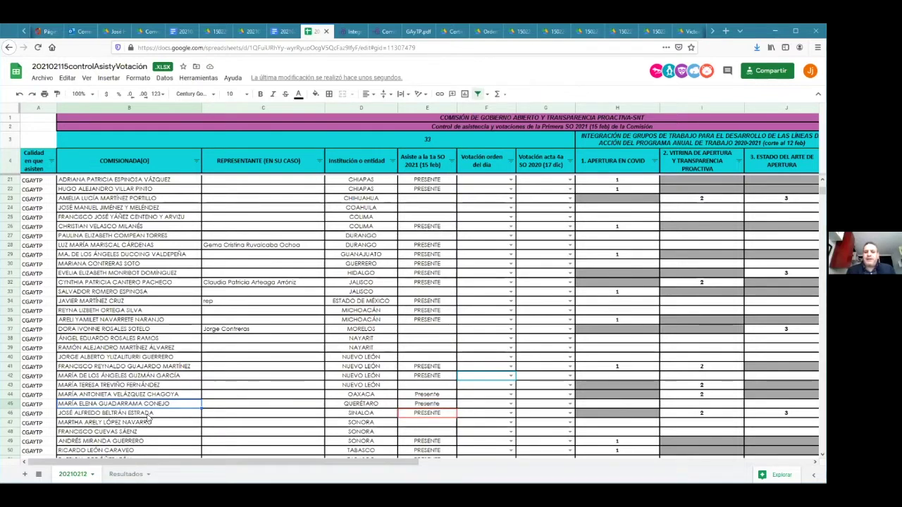
pyautogui.click(148, 415)
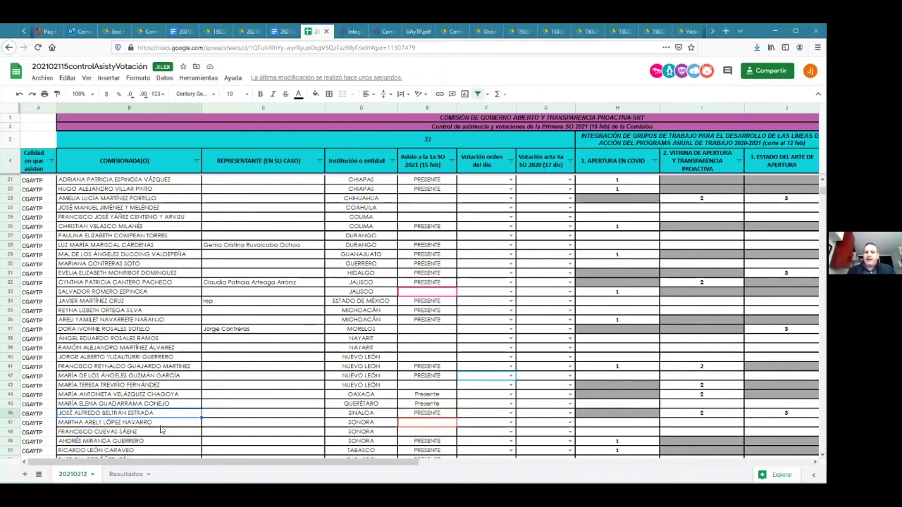
pyautogui.click(161, 422)
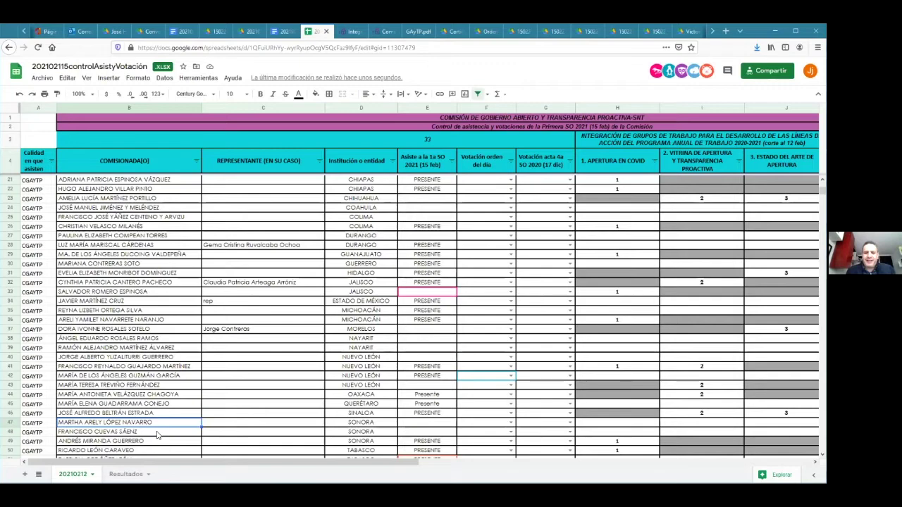
pyautogui.scroll(-1, 158, 433)
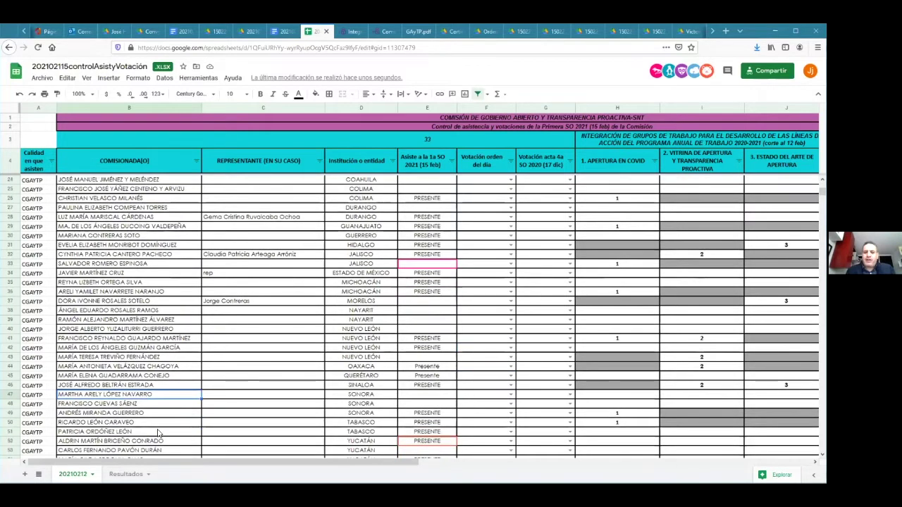
pyautogui.scroll(-1, 158, 434)
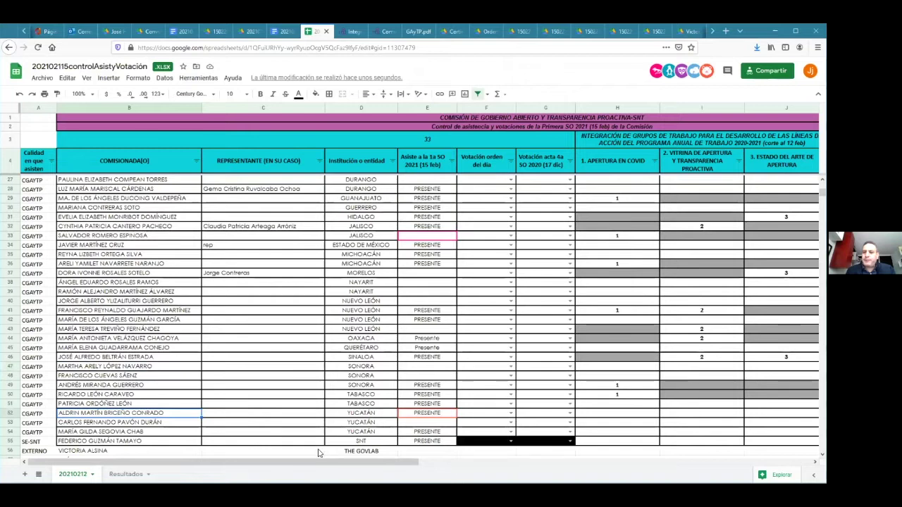
pyautogui.click(185, 395)
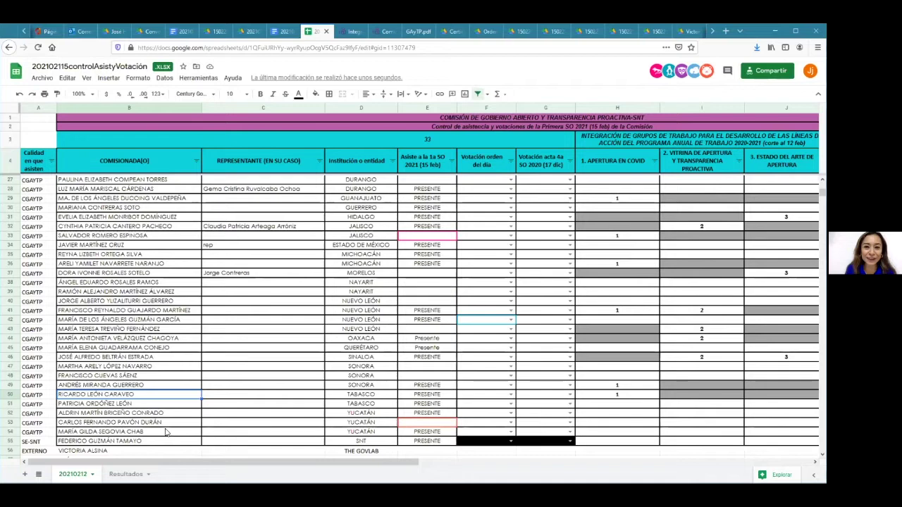
pyautogui.click(161, 442)
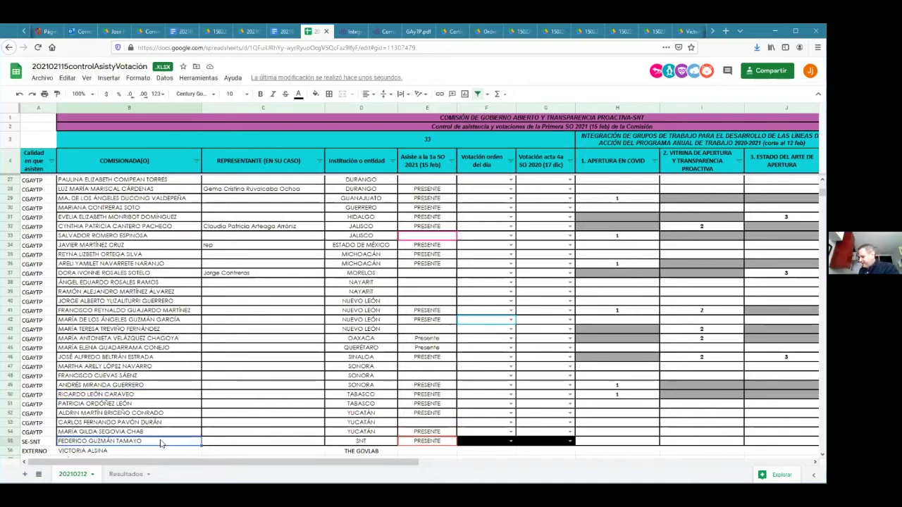
# Open the Resultados sheet and examine the number of attendees with voice and vote in the Asistencia summary.
pyautogui.click(127, 474)
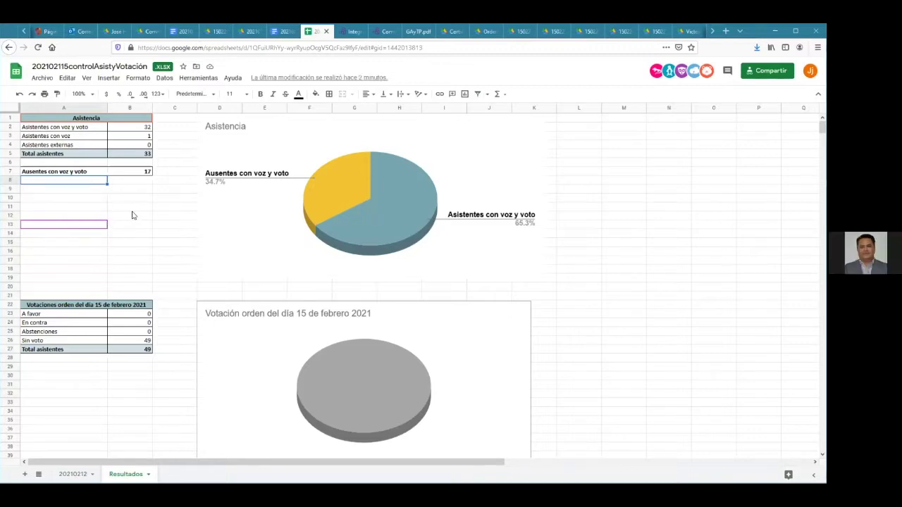
pyautogui.click(606, 260)
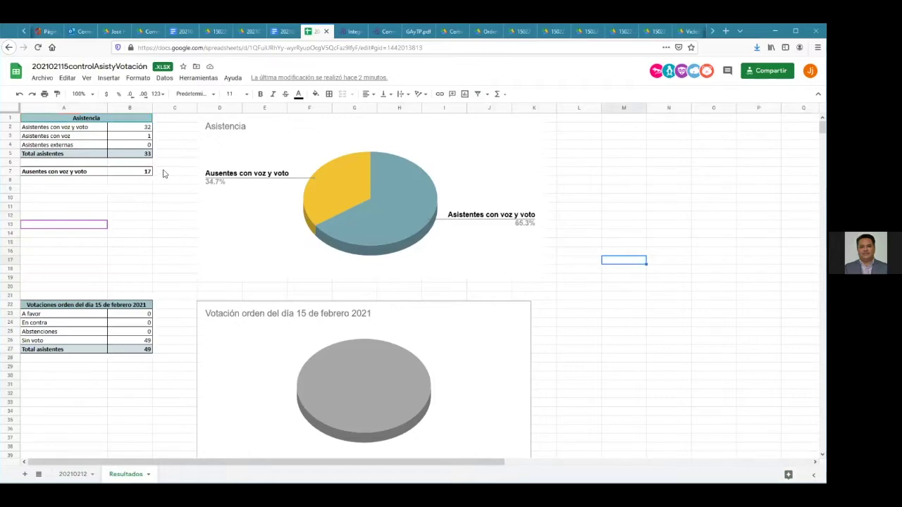
pyautogui.click(146, 128)
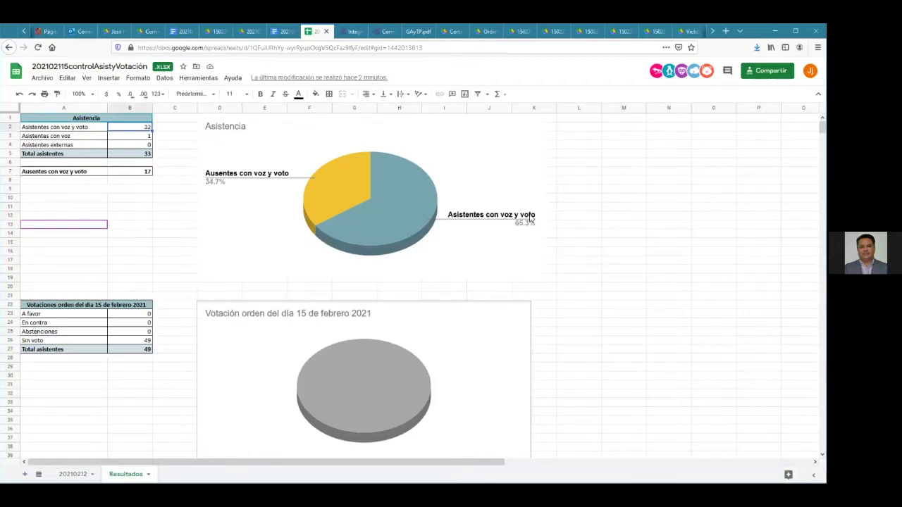